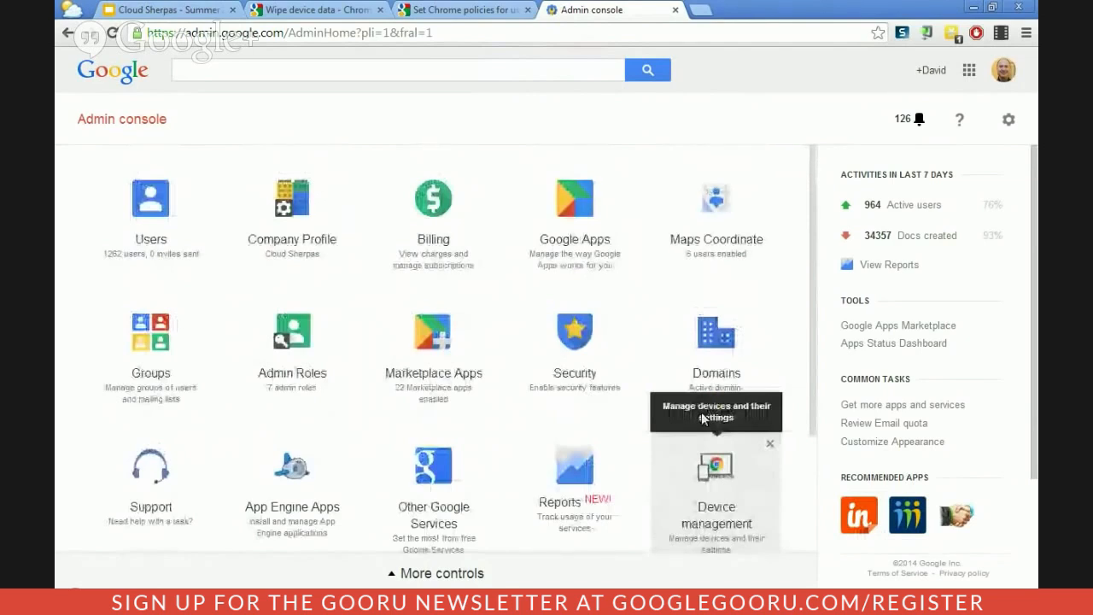
# Open the Chrome user settings within Device management
pyautogui.click(711, 493)
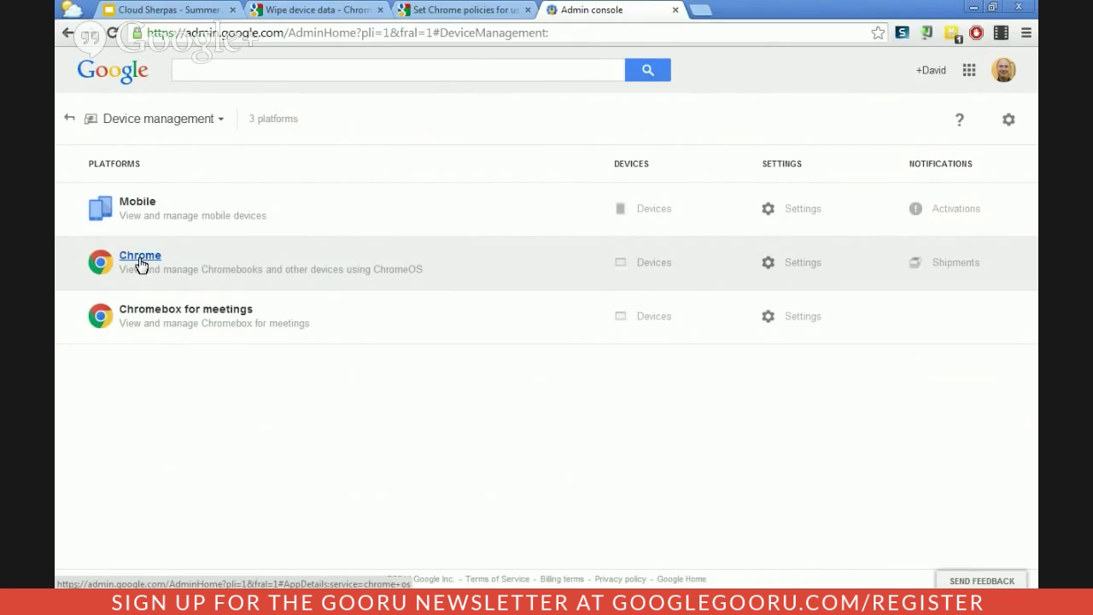
pyautogui.click(141, 263)
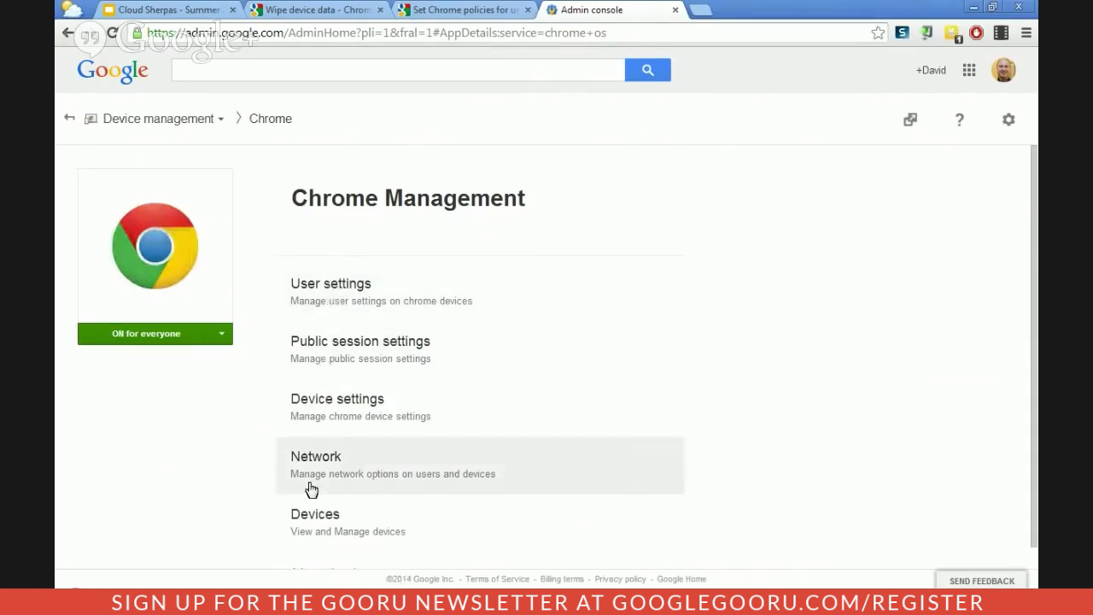
pyautogui.click(325, 297)
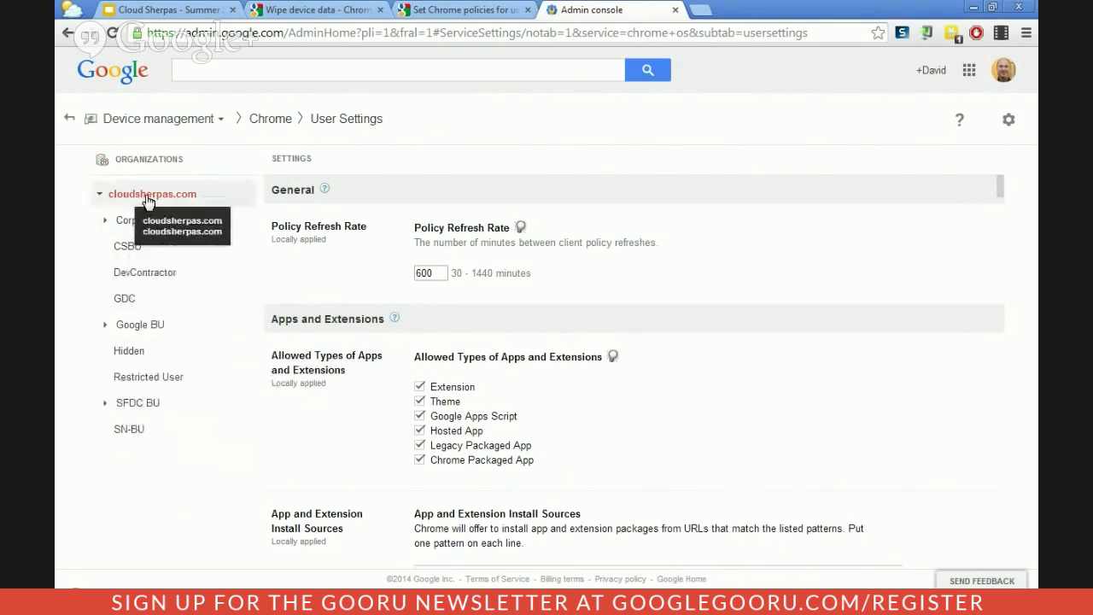
# Open the management of pre-installed apps and extensions for the cloudsherpas.com organization
pyautogui.scroll(-2, 311, 270)
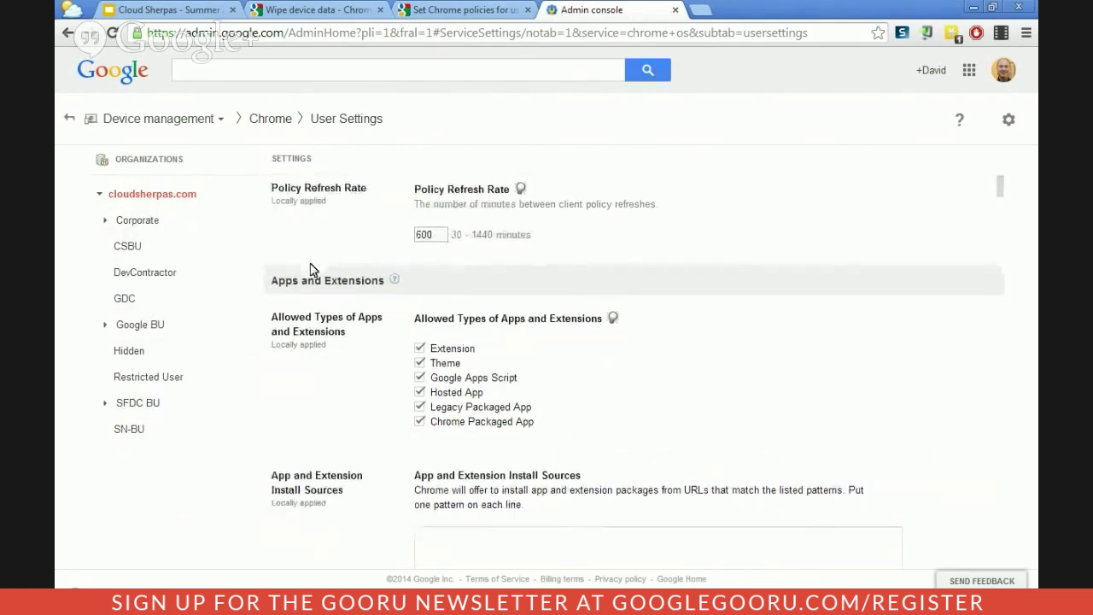
pyautogui.scroll(-2, 311, 270)
pyautogui.scroll(-2, 311, 270)
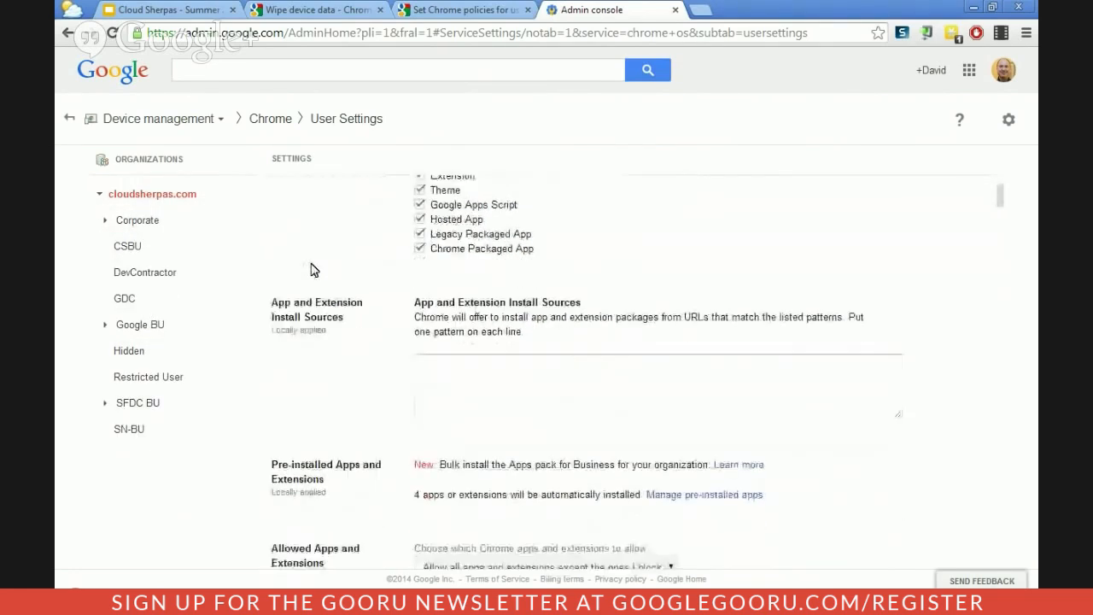
pyautogui.scroll(-1, 334, 351)
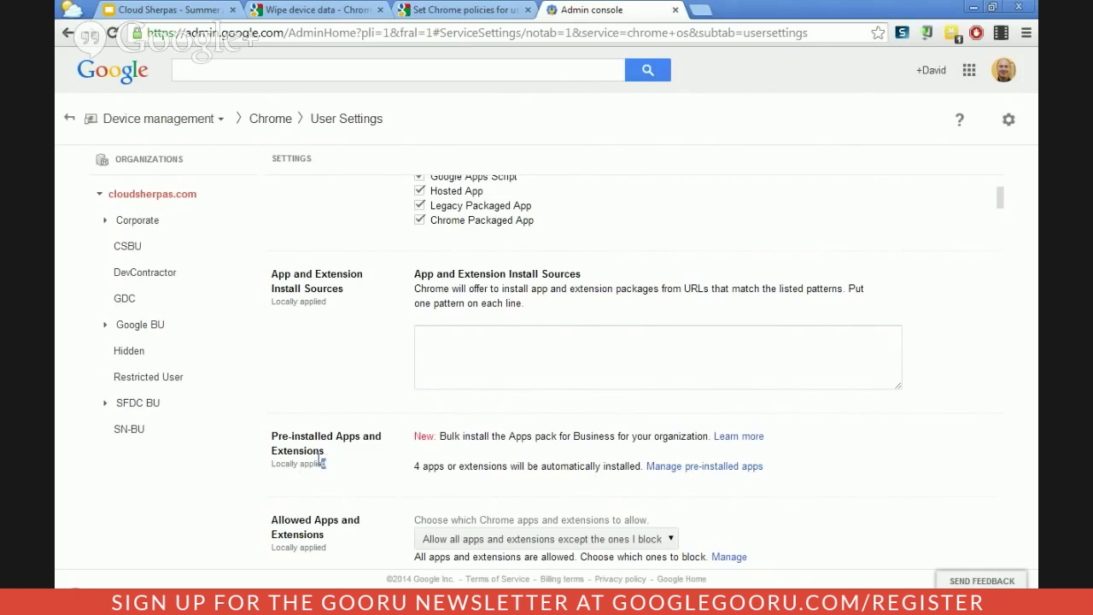
pyautogui.moveTo(326, 464); pyautogui.dragTo(269, 434)
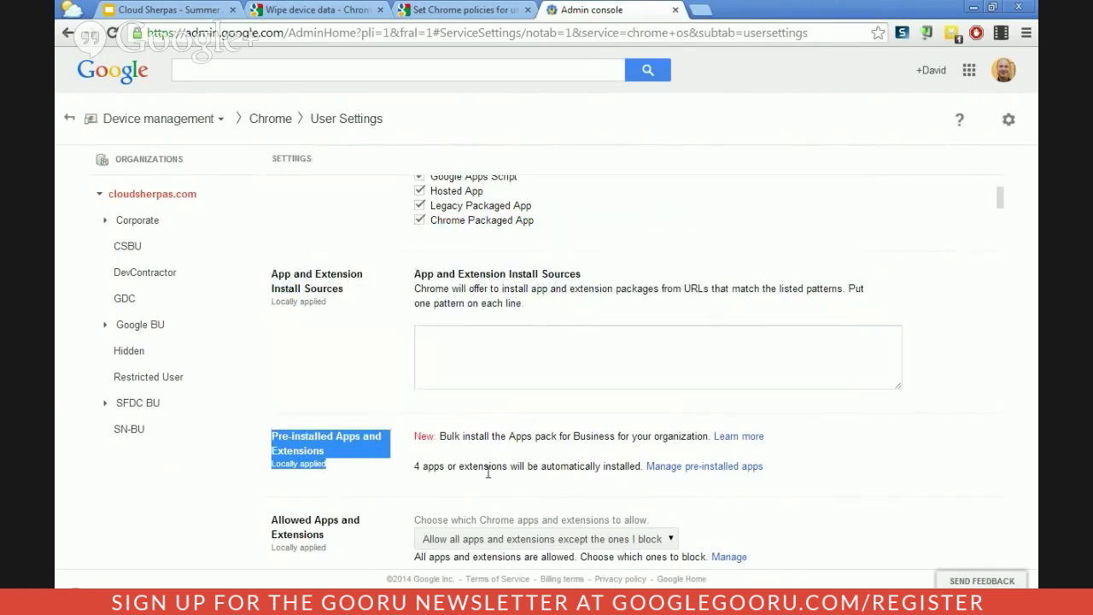
pyautogui.click(667, 468)
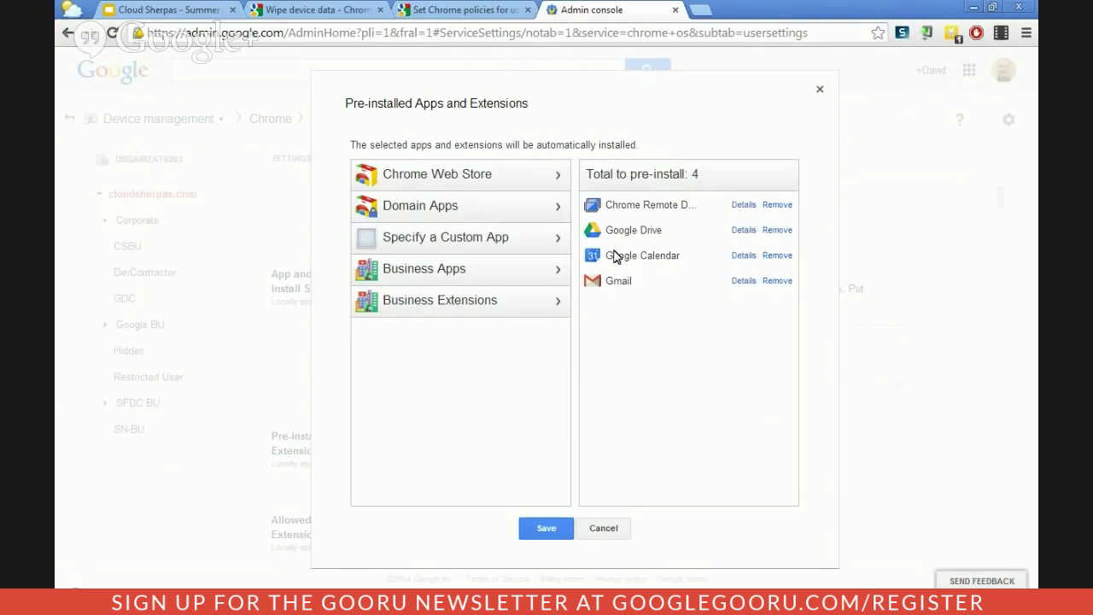
# Search the Chrome Web Store for "snagit" among the apps available to pre-install, and leave without saving
pyautogui.click(465, 177)
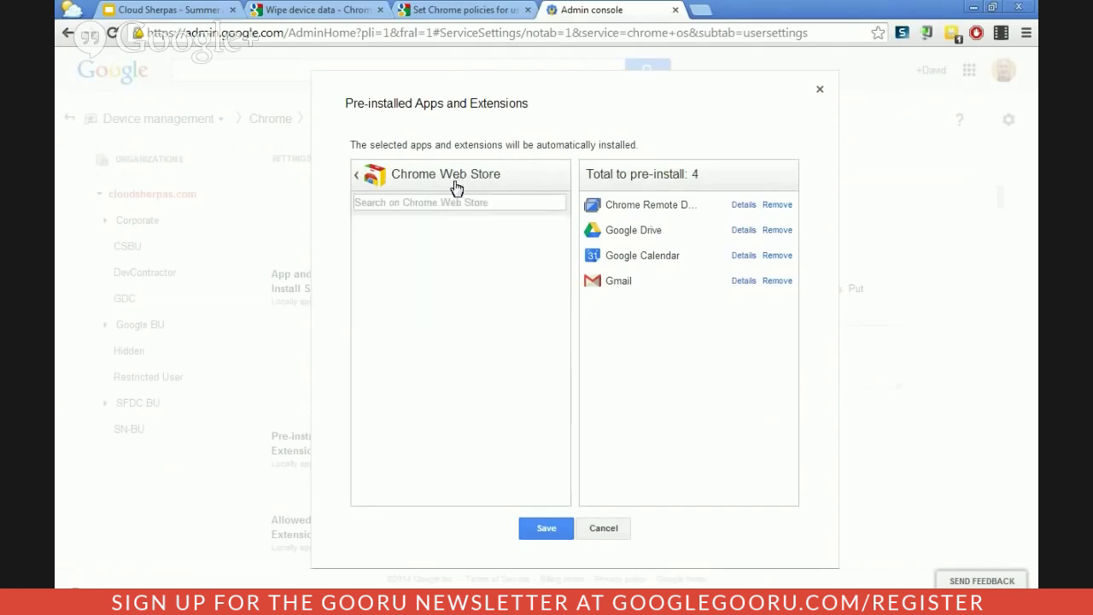
pyautogui.click(435, 201)
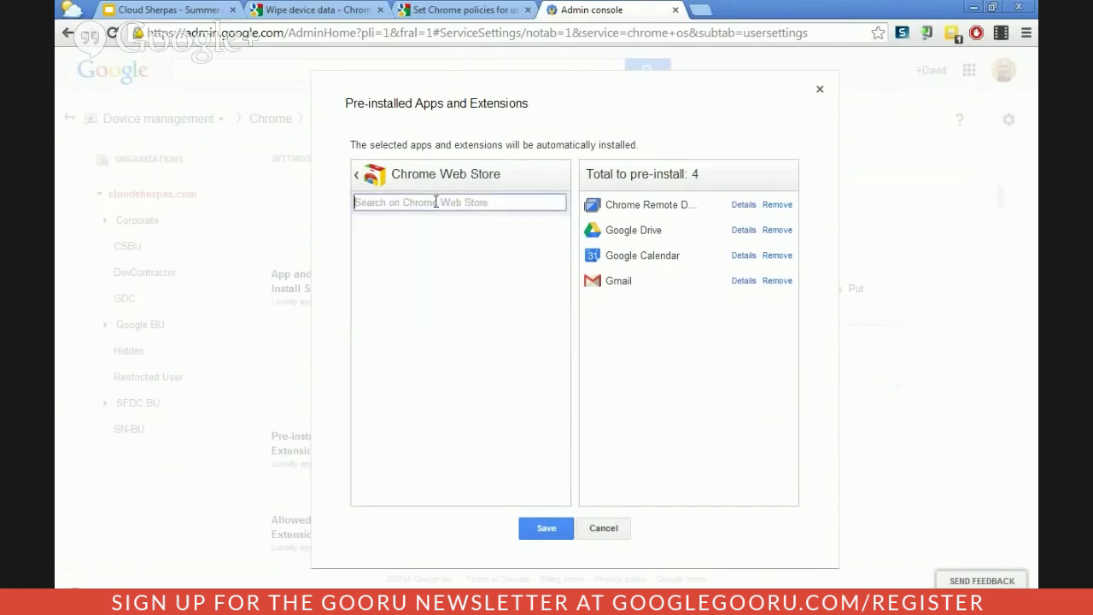
pyautogui.write('sn')
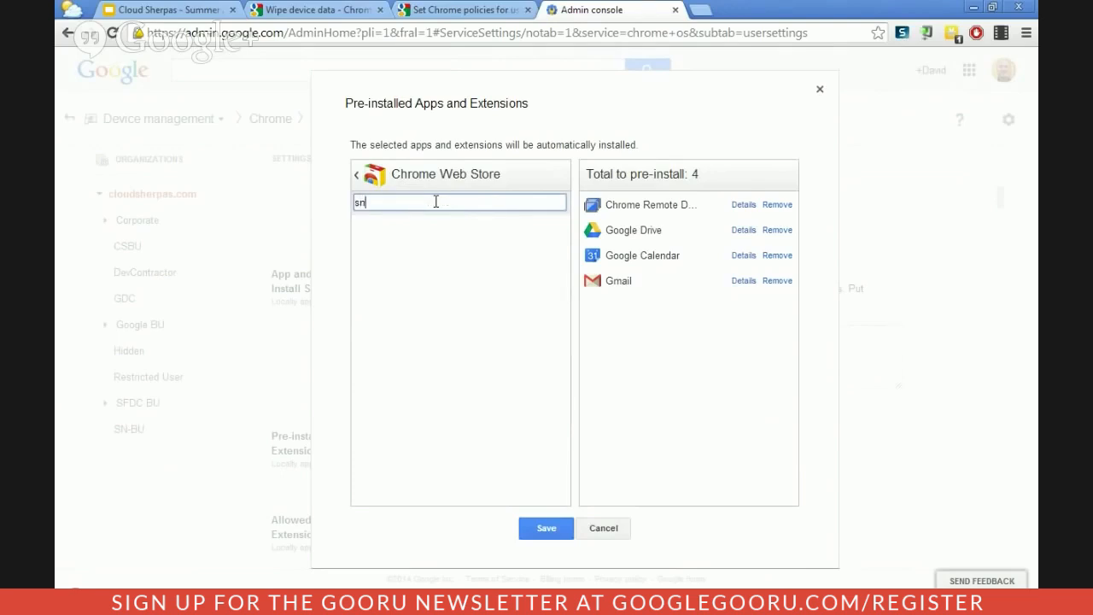
pyautogui.press('BackSpace')
pyautogui.write('nagit')
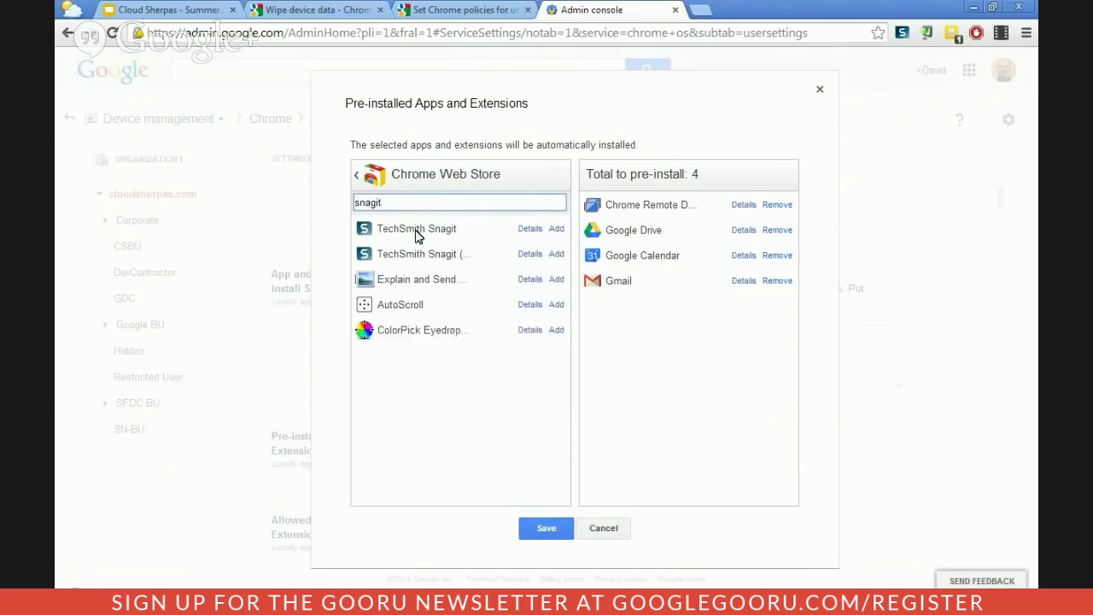
pyautogui.click(413, 228)
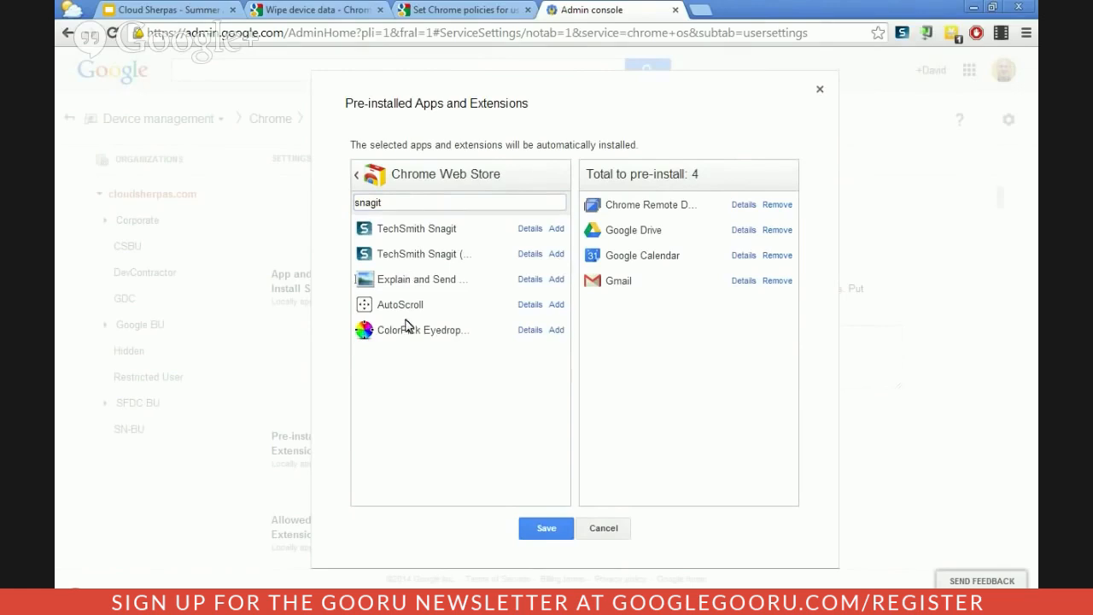
pyautogui.moveTo(413, 201); pyautogui.dragTo(346, 209)
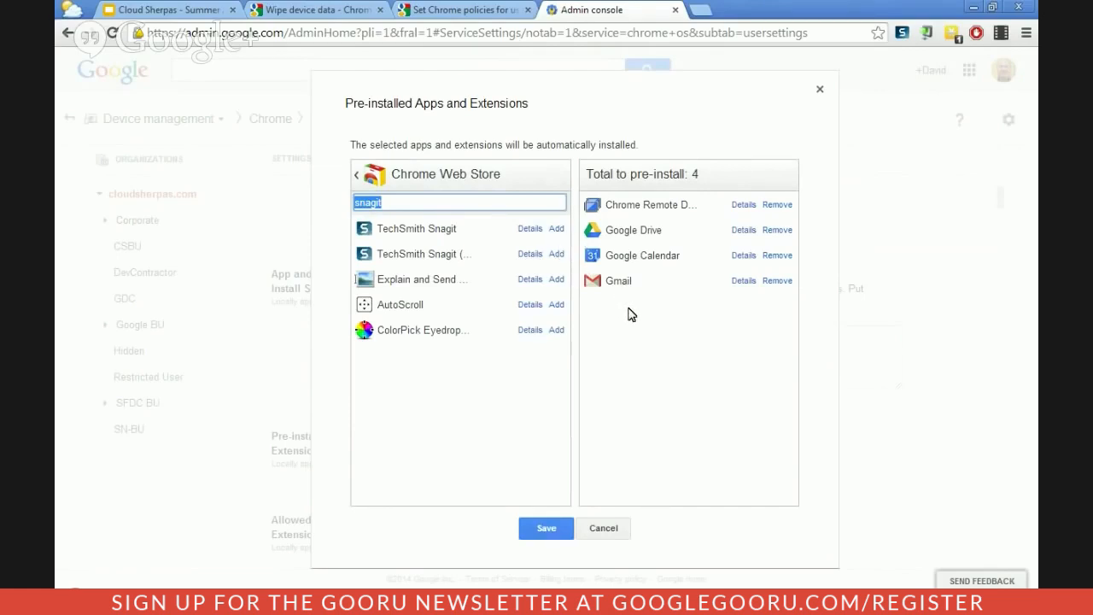
pyautogui.click(602, 529)
# Examine the allowed and pinned apps settings and the "For cloudsherpas.com" Chrome Web Store collection
pyautogui.scroll(-3, 478, 363)
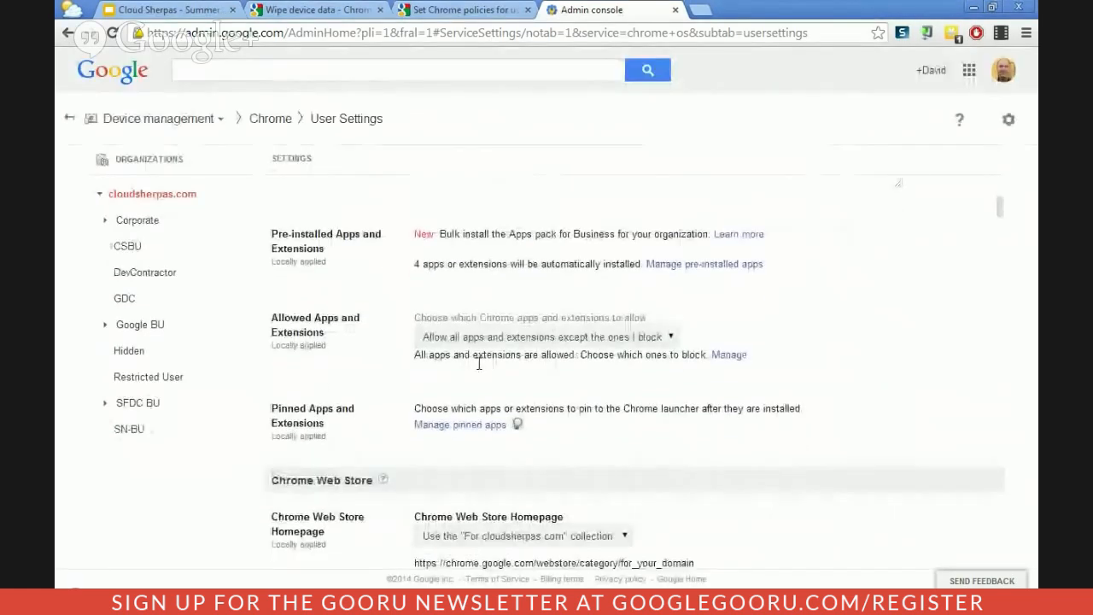
pyautogui.scroll(-1, 478, 398)
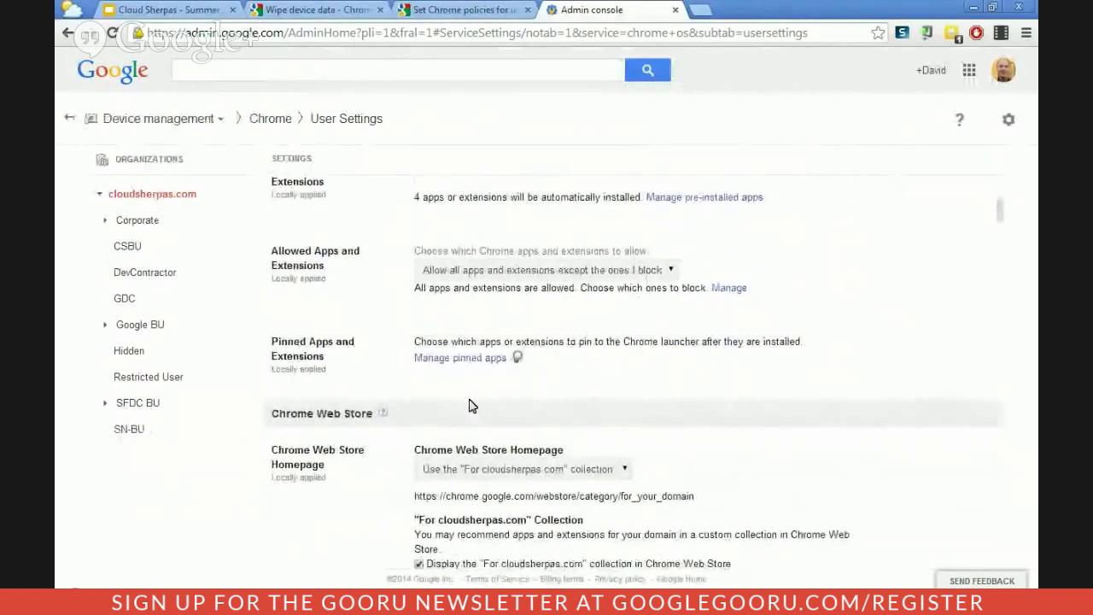
pyautogui.scroll(-1, 470, 405)
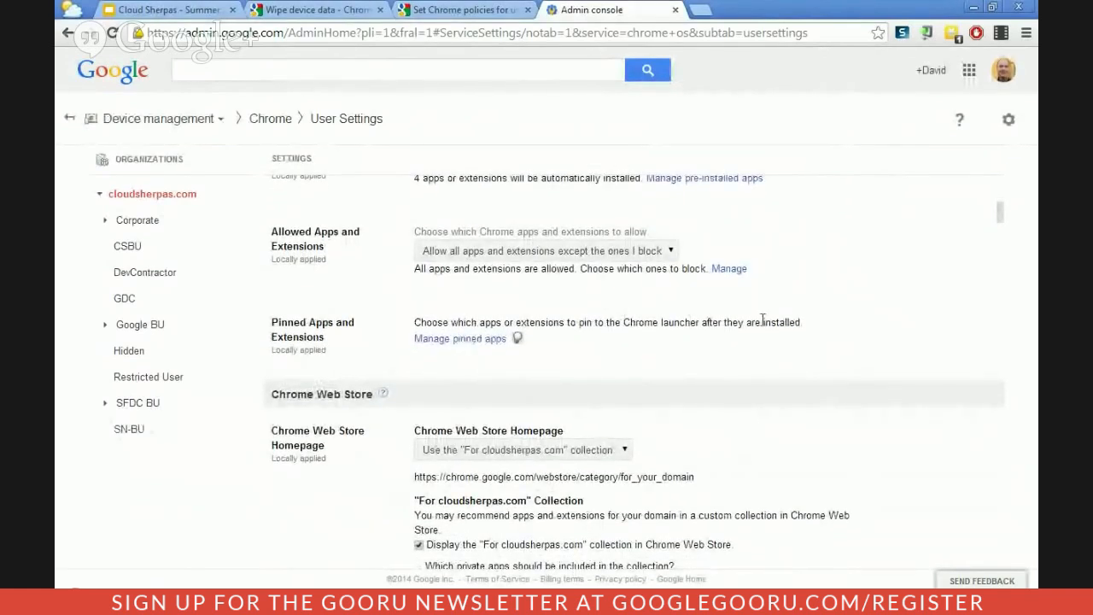
pyautogui.moveTo(806, 324); pyautogui.dragTo(405, 316)
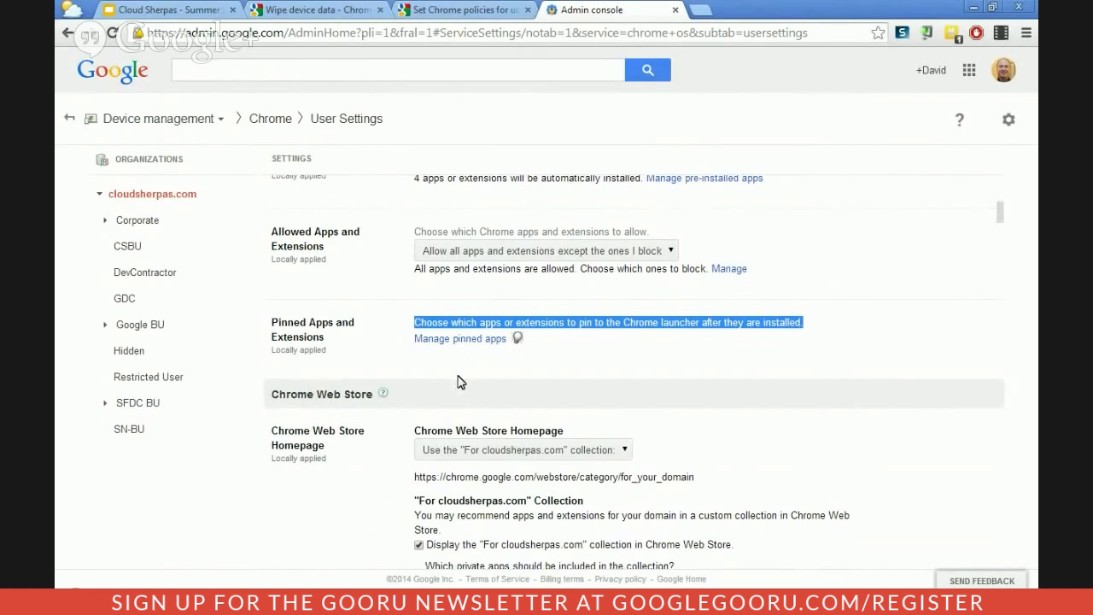
pyautogui.scroll(-3, 459, 382)
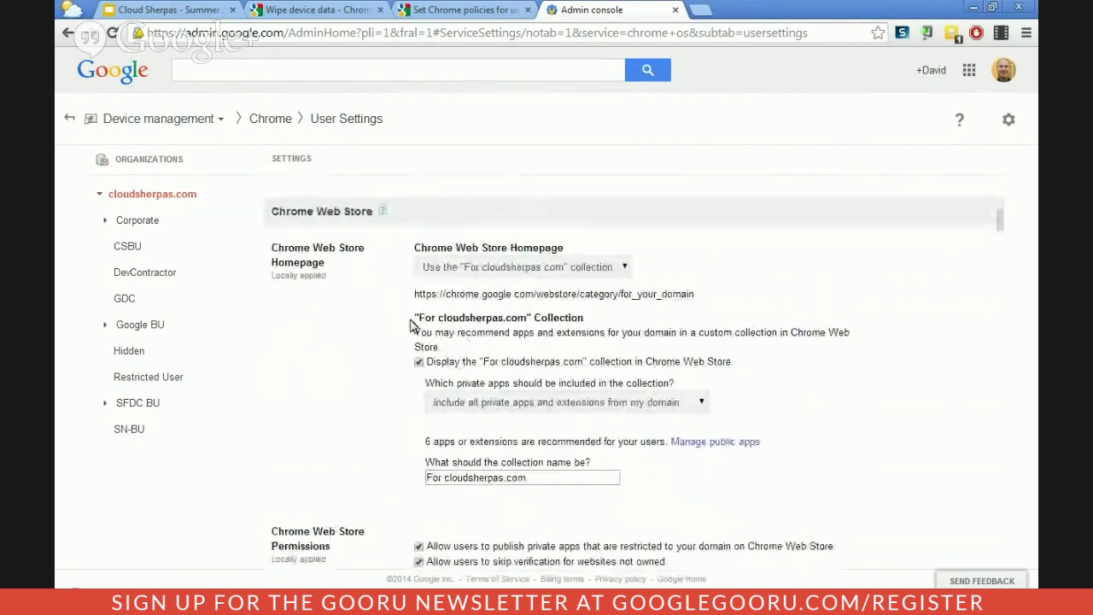
pyautogui.moveTo(415, 315); pyautogui.dragTo(591, 317)
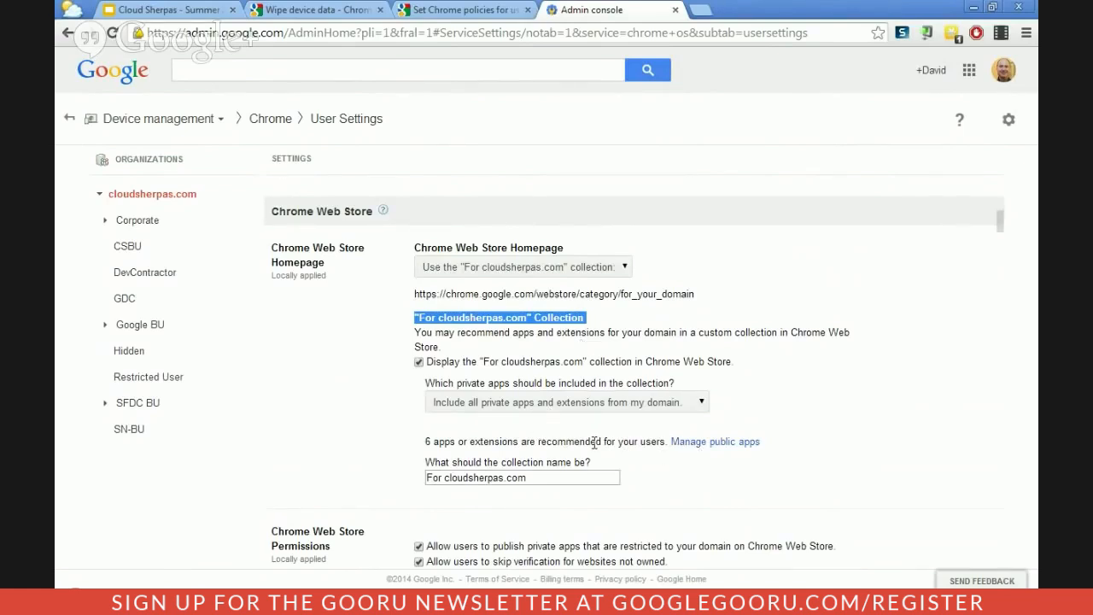
# Review the Chrome Web Store permissions and the Security settings, from Password Manager to Geolocation
pyautogui.scroll(-3, 574, 461)
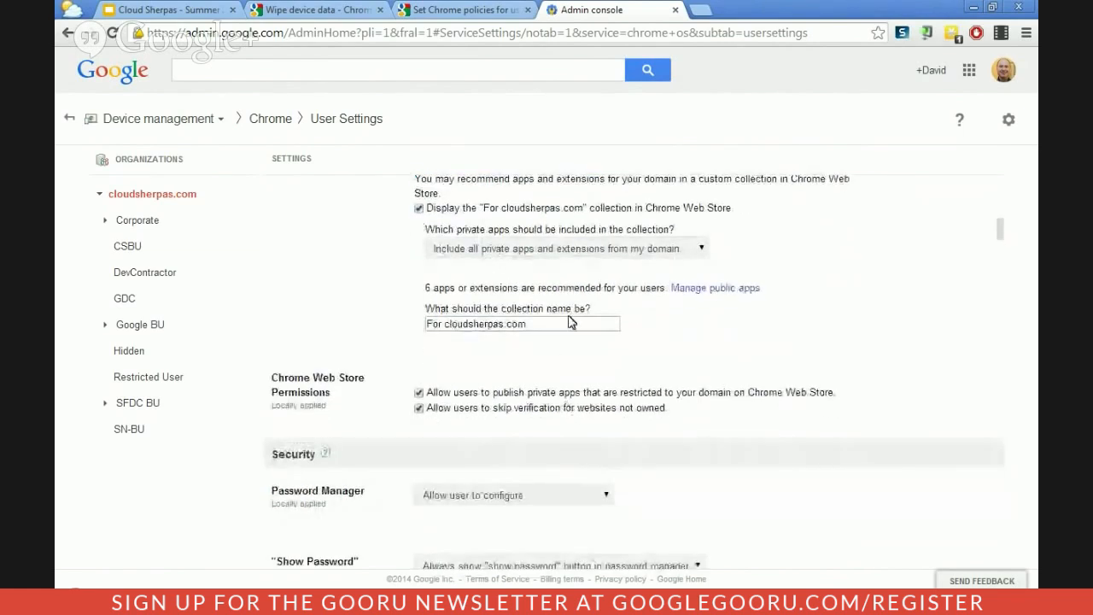
pyautogui.scroll(-4, 551, 425)
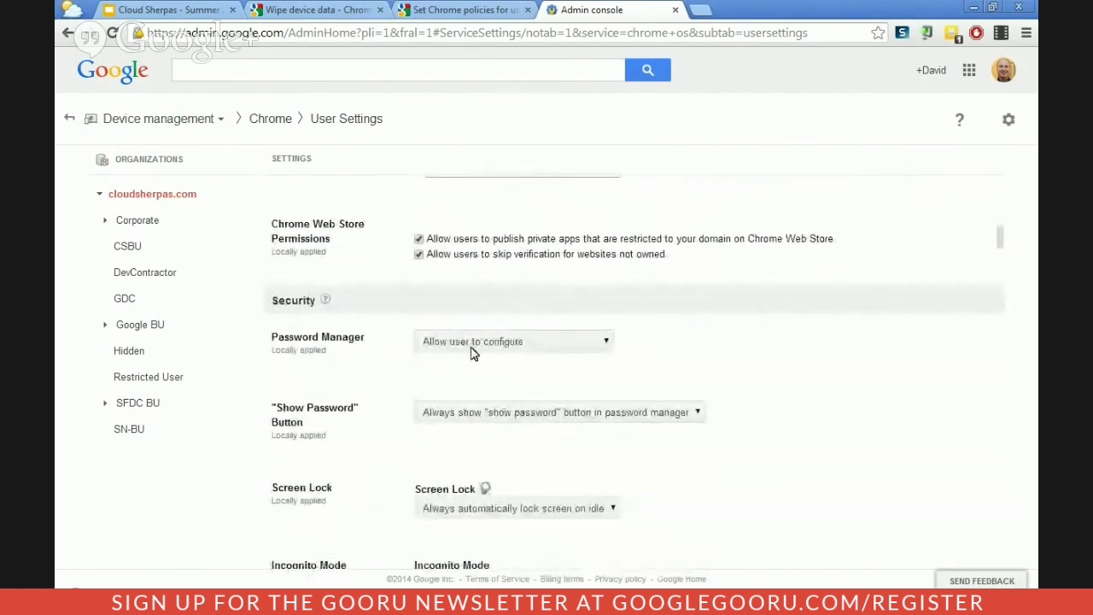
pyautogui.scroll(-3, 463, 398)
pyautogui.scroll(-1, 466, 399)
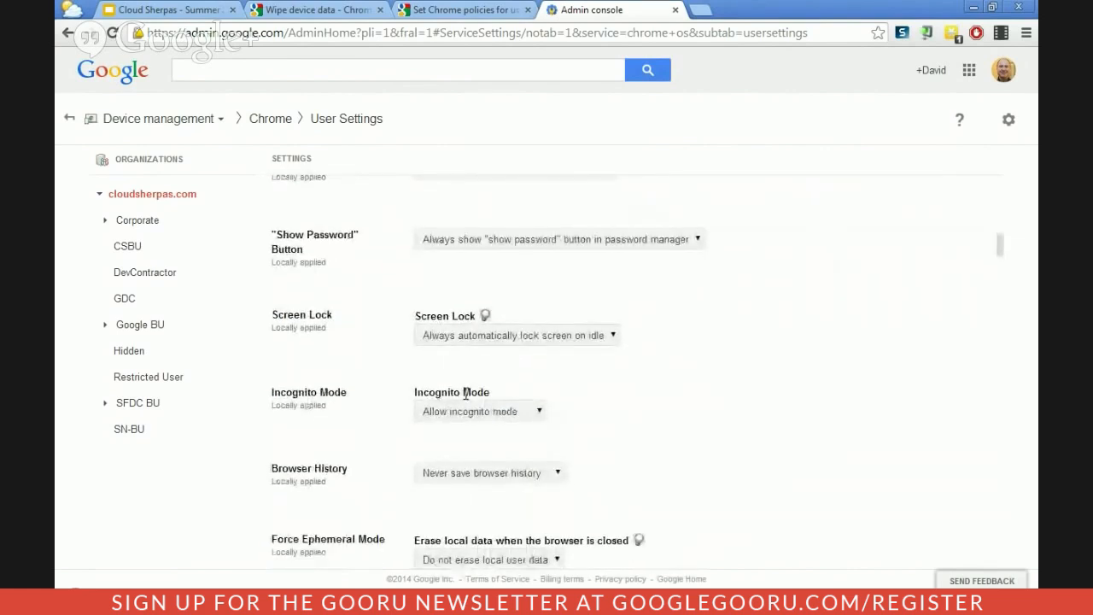
pyautogui.scroll(-4, 508, 461)
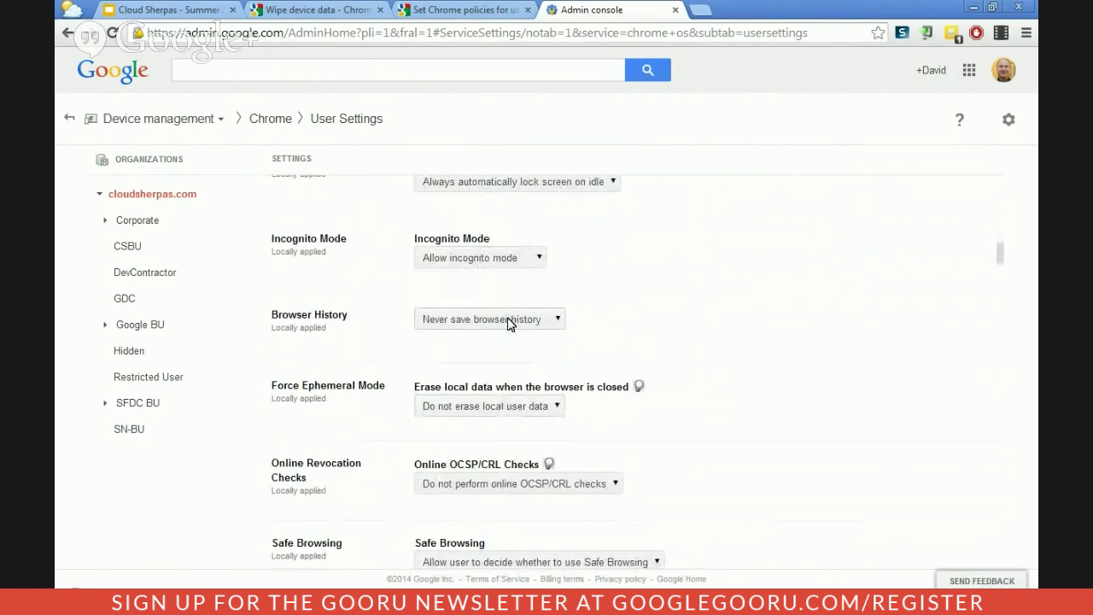
pyautogui.scroll(-3, 519, 432)
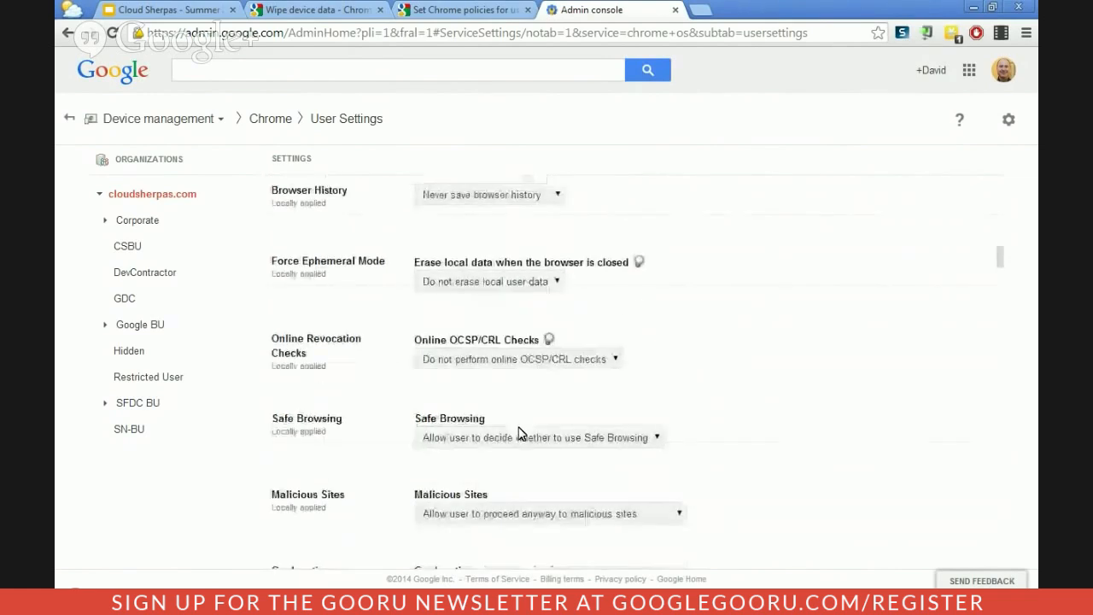
pyautogui.scroll(-4, 519, 433)
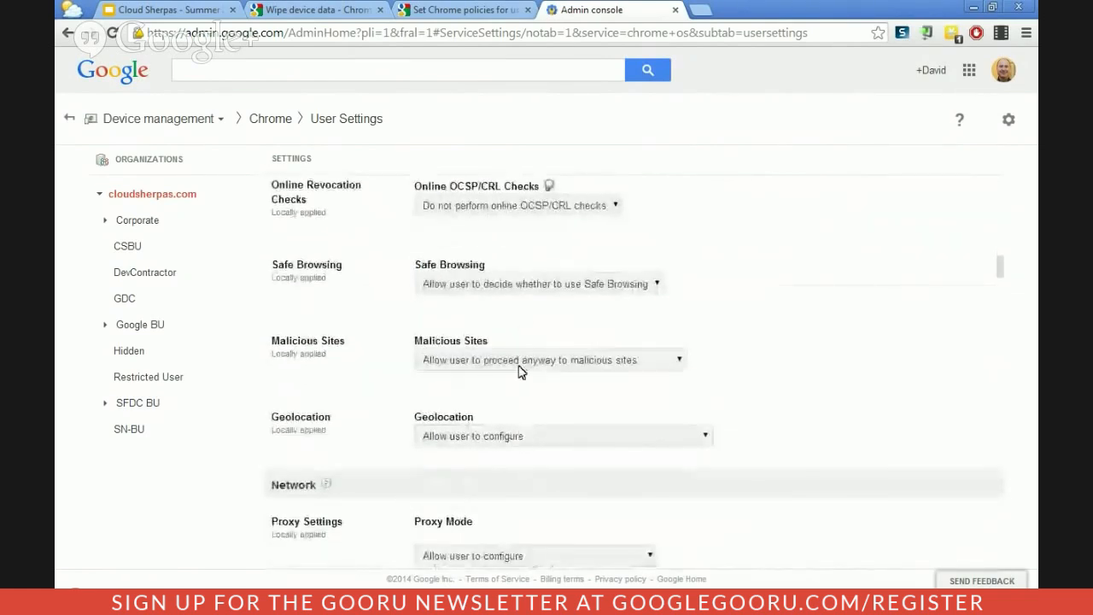
# Review the startup, cookie, image and JavaScript policies, plus the Hardware and User Experience settings
pyautogui.scroll(-14, 531, 409)
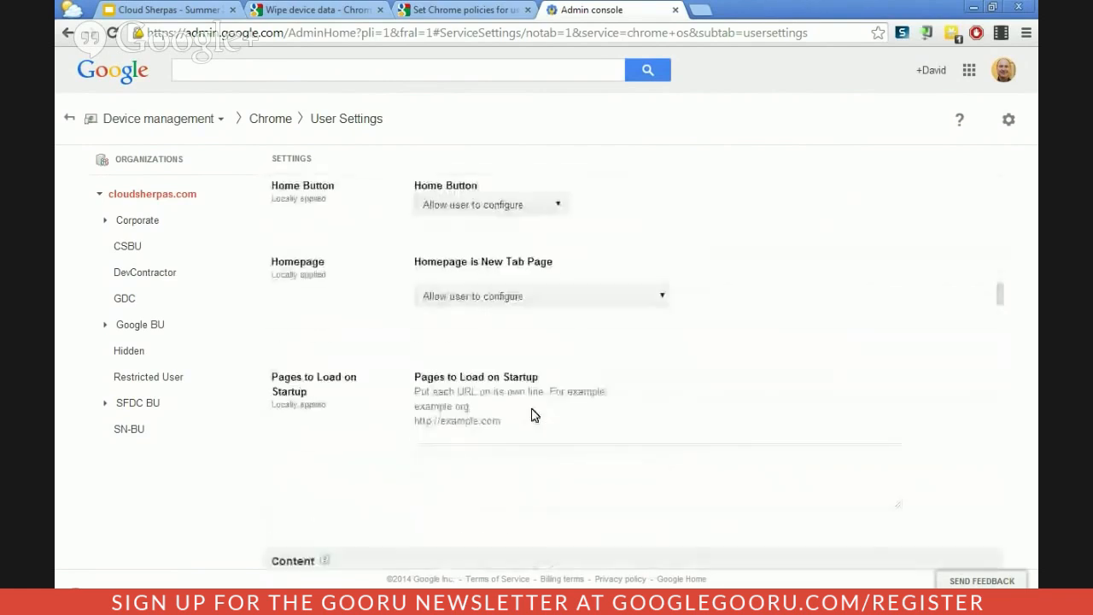
pyautogui.scroll(-14, 531, 415)
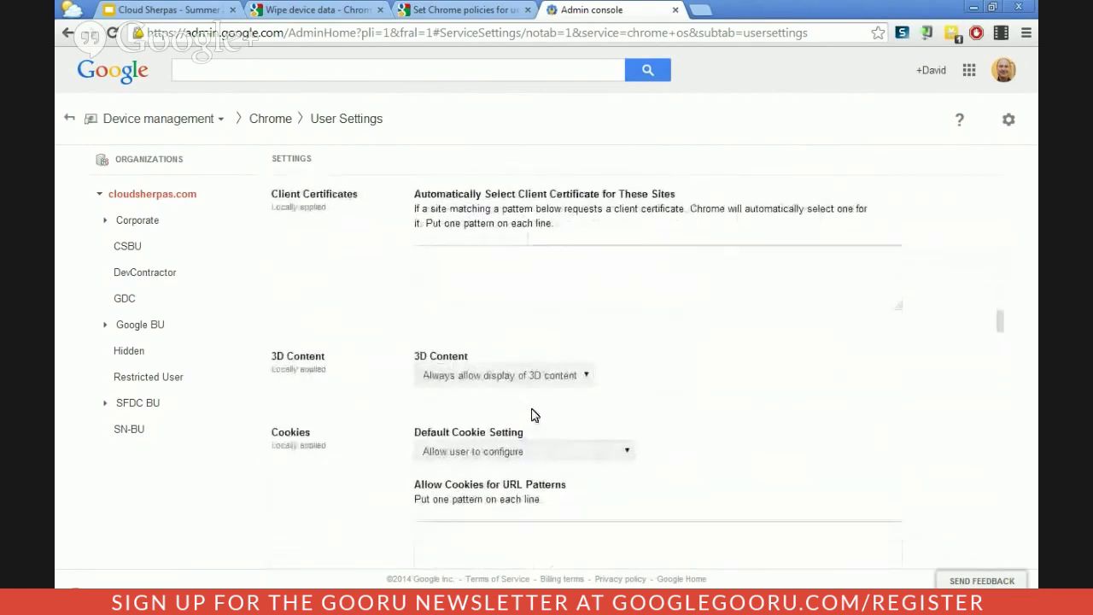
pyautogui.scroll(-10, 531, 415)
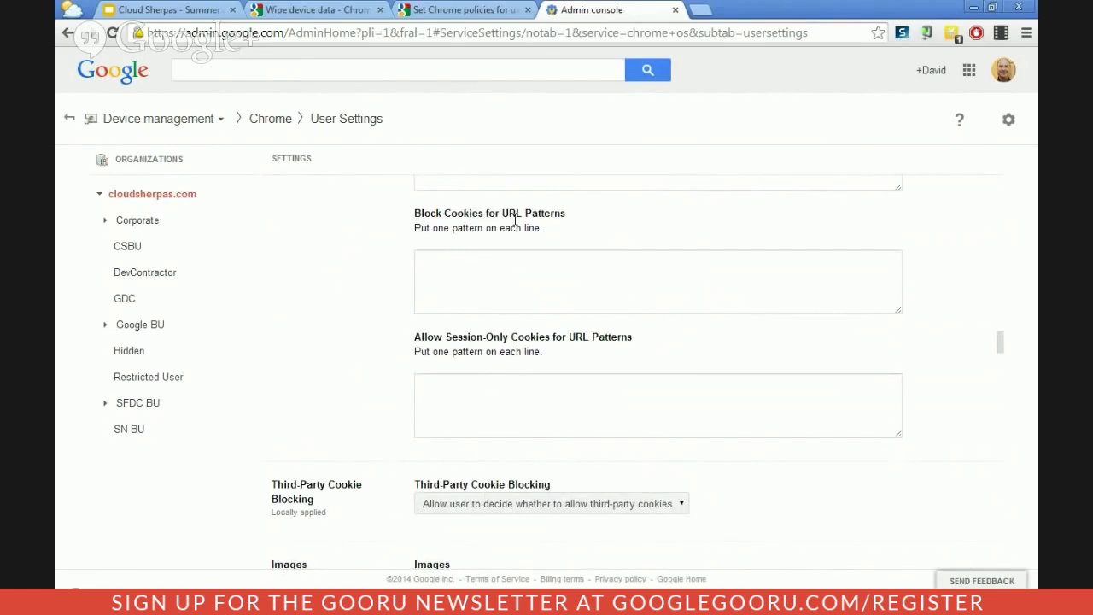
pyautogui.click(482, 400)
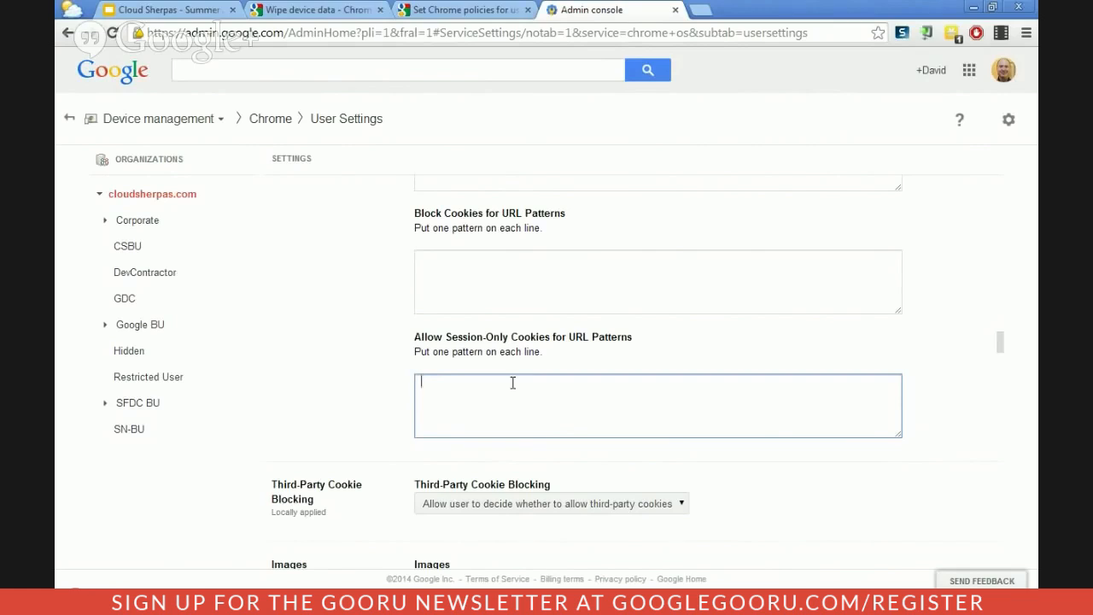
pyautogui.scroll(-3, 488, 408)
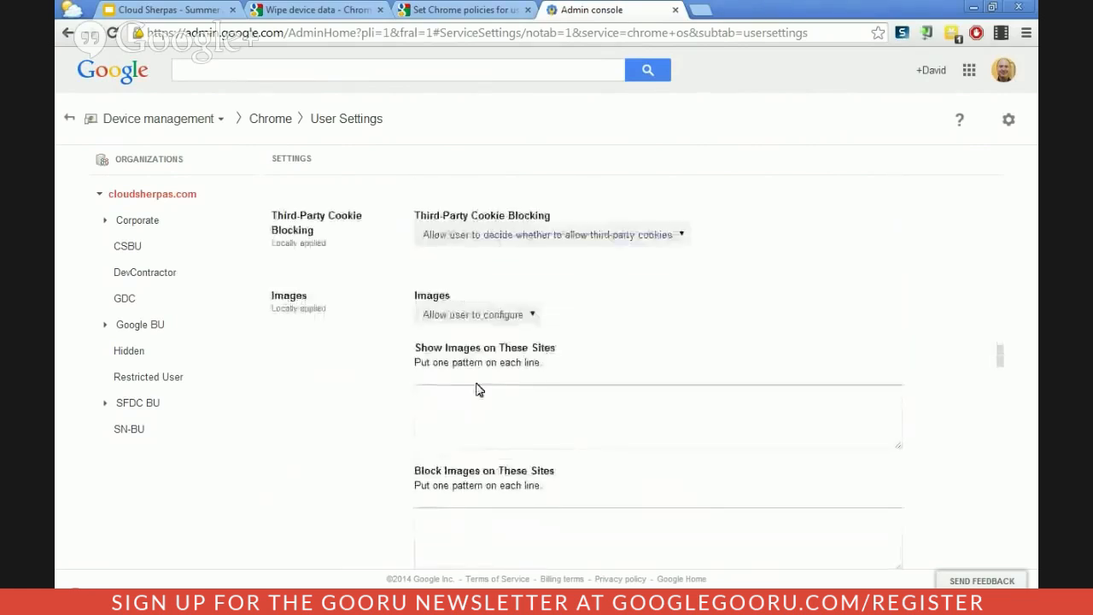
pyautogui.scroll(-2, 478, 389)
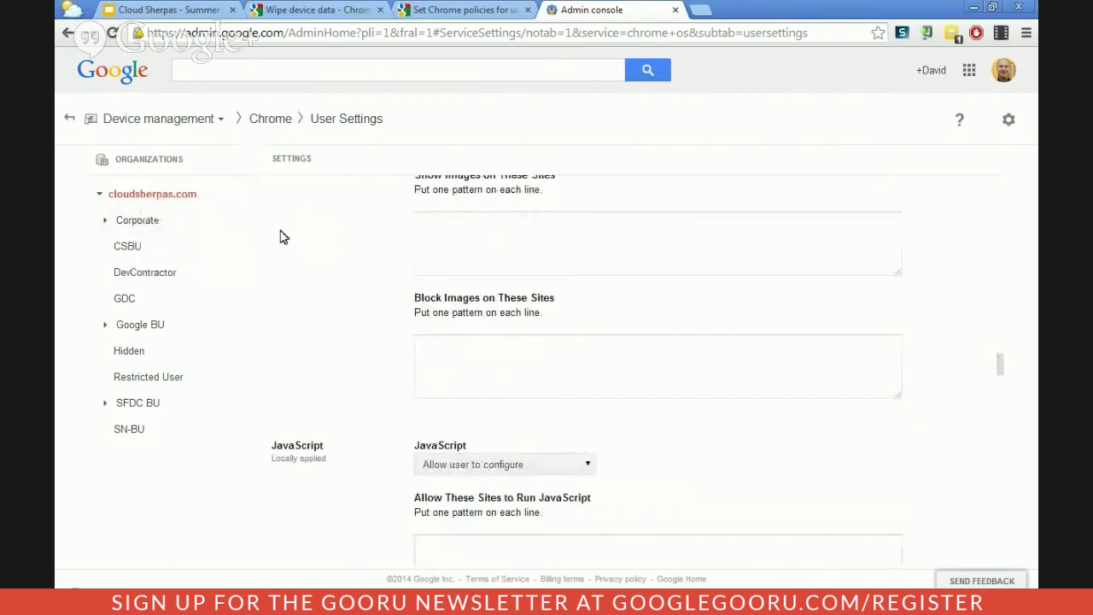
pyautogui.scroll(-2, 414, 317)
pyautogui.scroll(5, 419, 316)
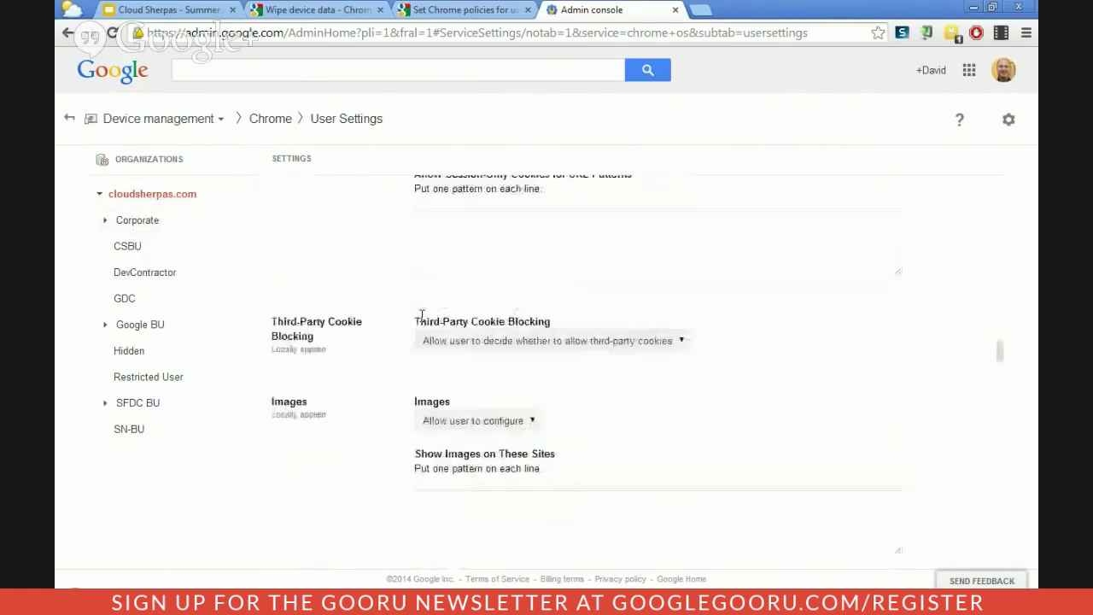
pyautogui.scroll(5, 421, 316)
pyautogui.scroll(-20, 420, 314)
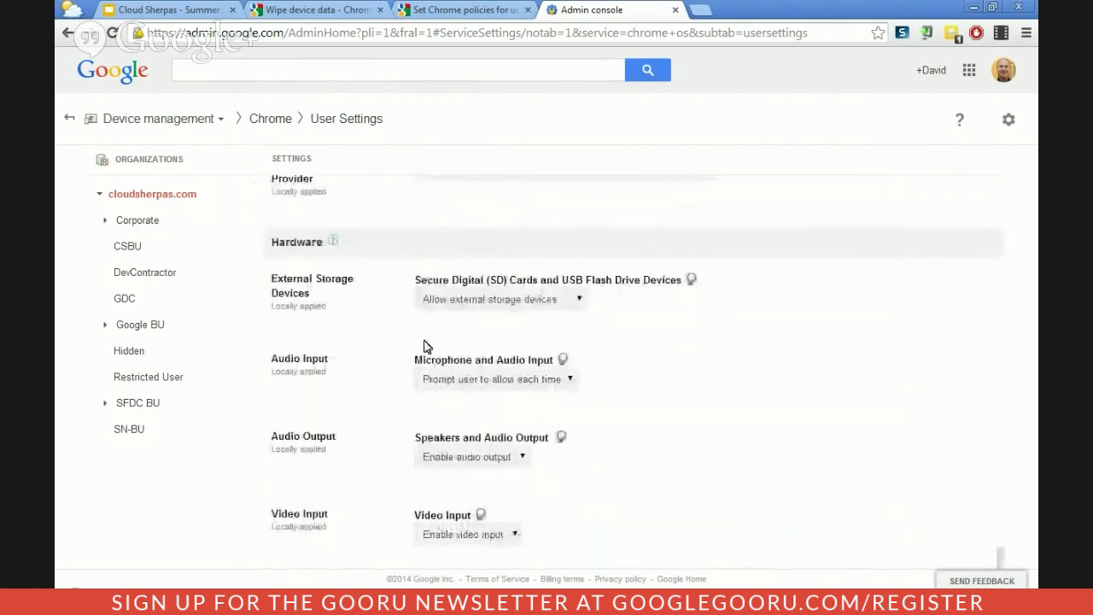
pyautogui.scroll(1, 426, 346)
pyautogui.scroll(-10, 427, 346)
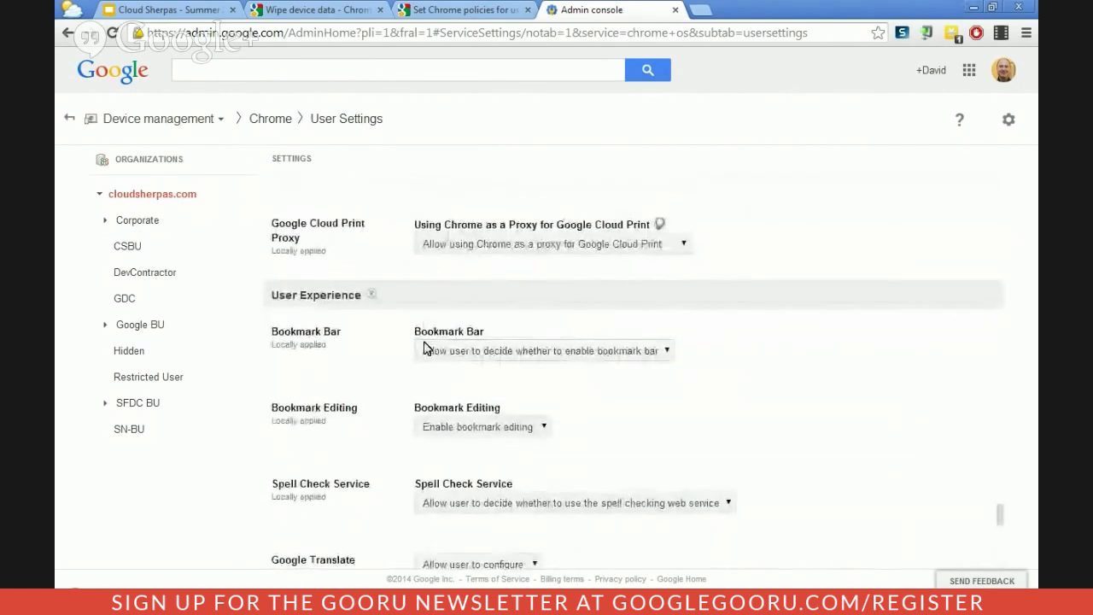